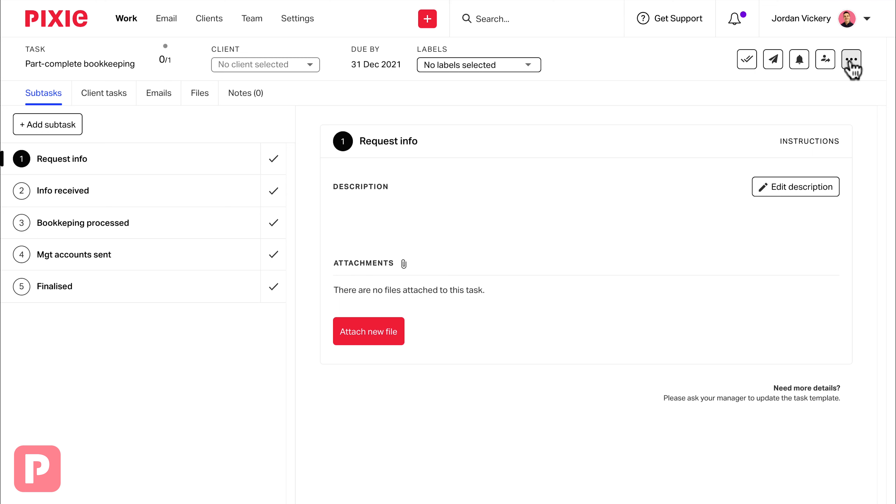
Save the current task as a template named Part-complete bookkeeping.
left_click(852, 61)
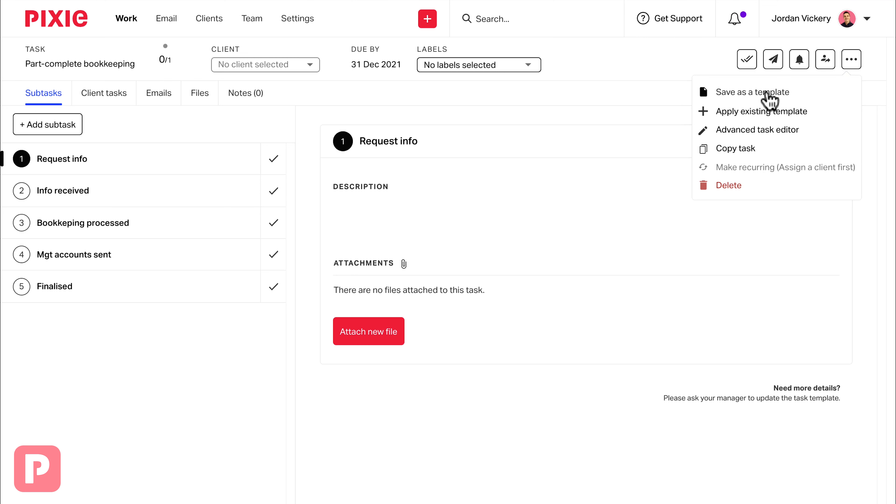
left_click(769, 93)
type("Part-complete bookkeeping")
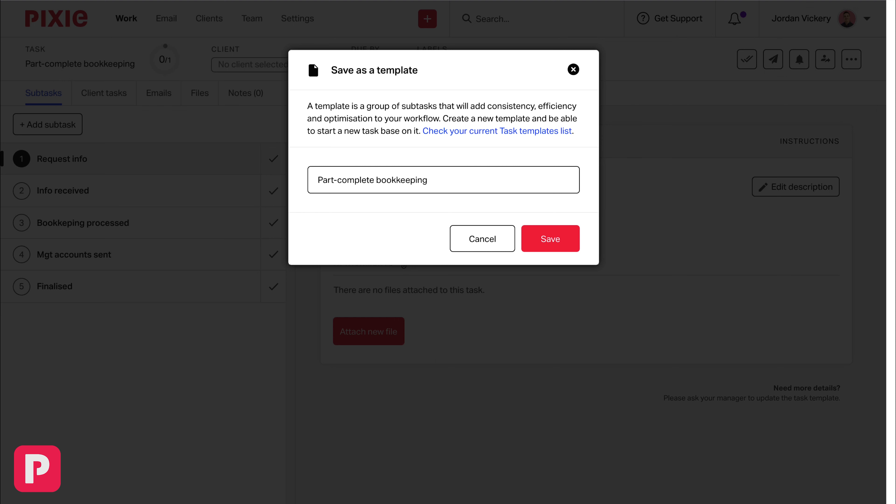
left_click(537, 242)
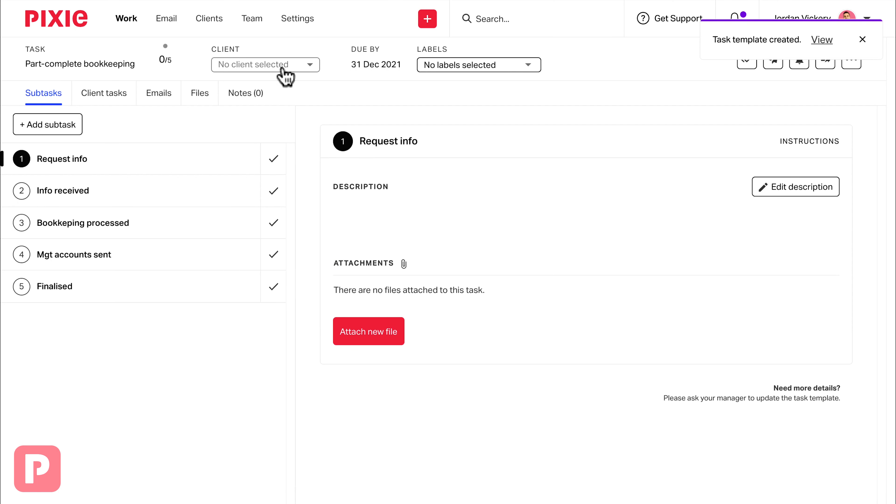
In the client list, select Avengers Ltd, Bright Spark Electrical Ltd, Orange Agency Ltd, Star Wars Ltd and Usepixie Software Uk Ltd.
left_click(210, 21)
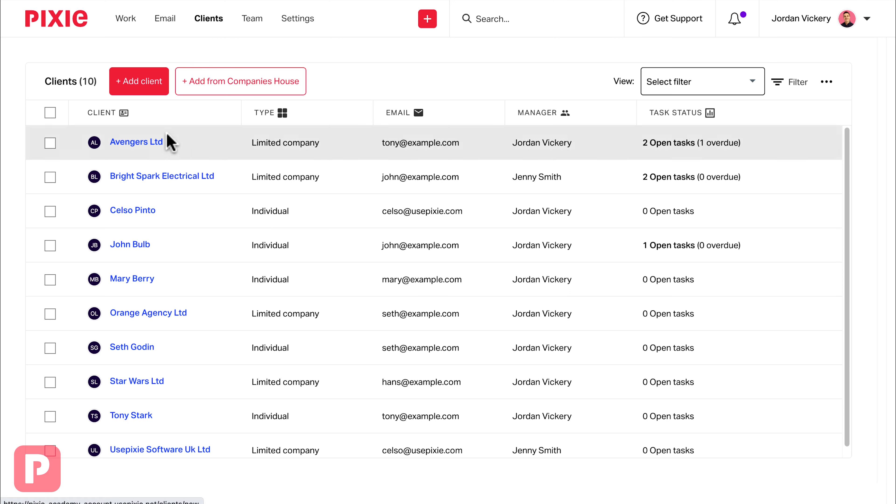
left_click(50, 143)
left_click(50, 177)
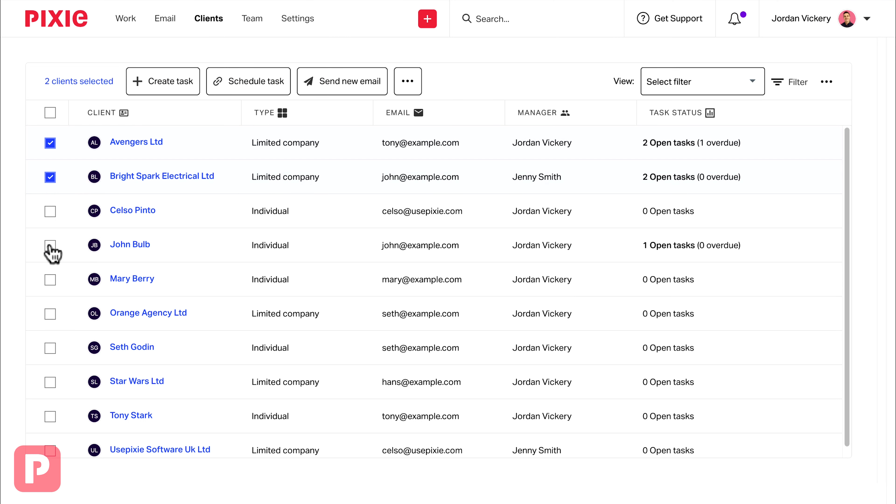
left_click(50, 314)
left_click(50, 384)
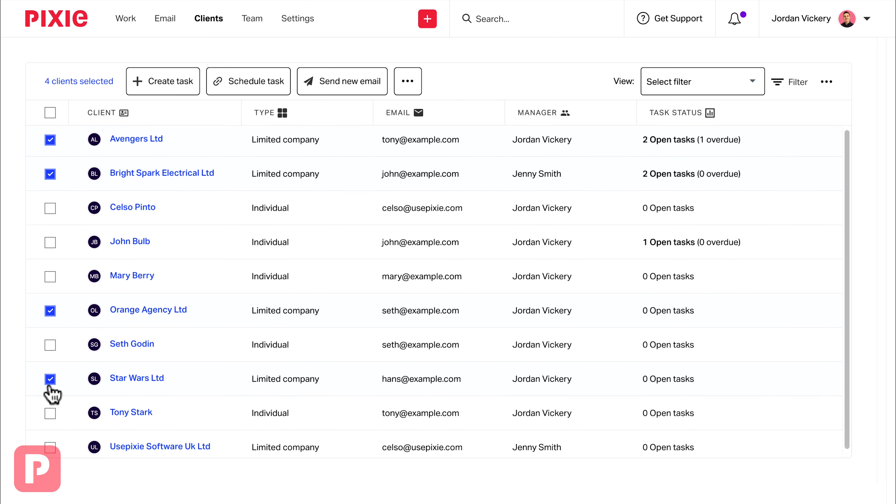
scroll(50, 391, "down", 1)
left_click(50, 442)
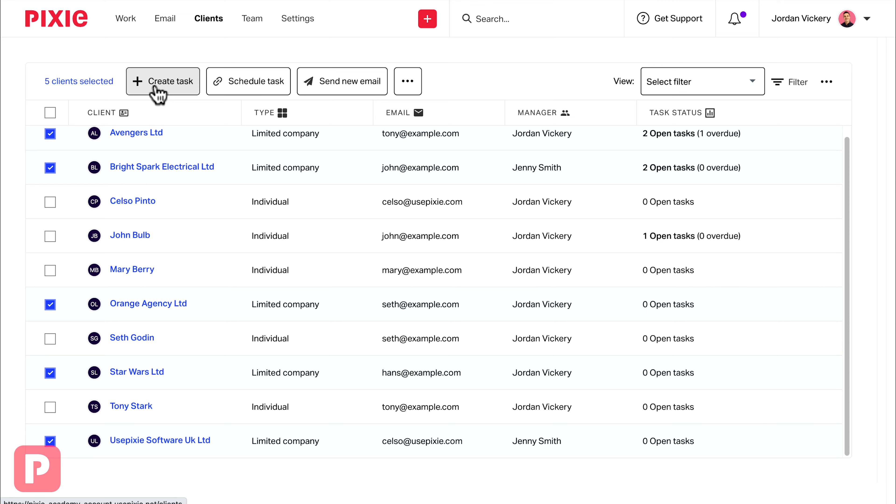
Create a task for the selected clients from the Part-complete bookkeeping template with a deadline of 2021-12-31.
left_click(163, 89)
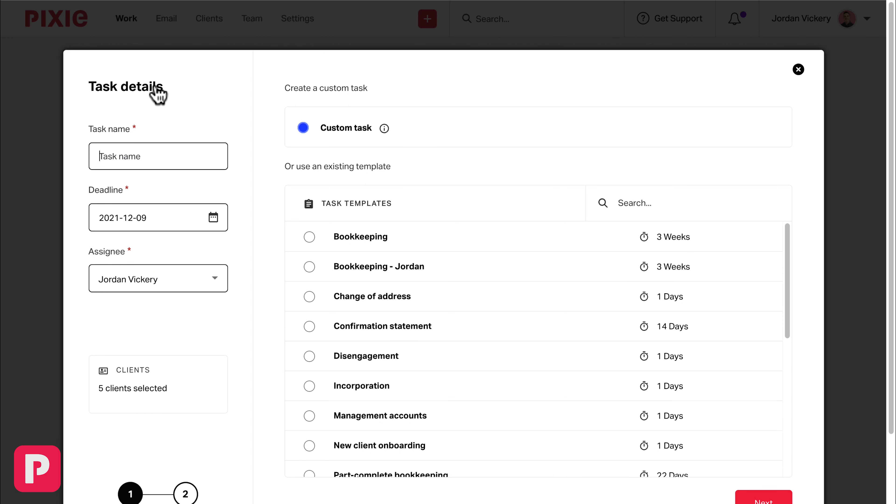
scroll(340, 285, "down", 8)
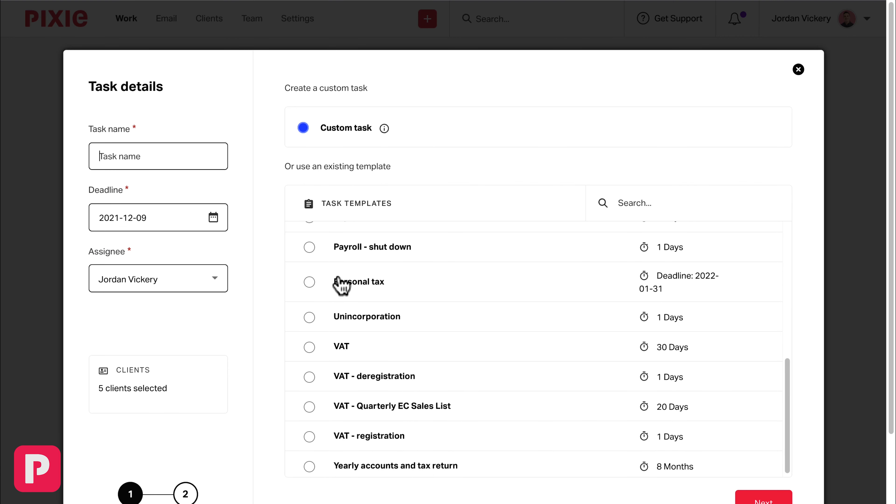
scroll(340, 284, "up", 3)
left_click(309, 293)
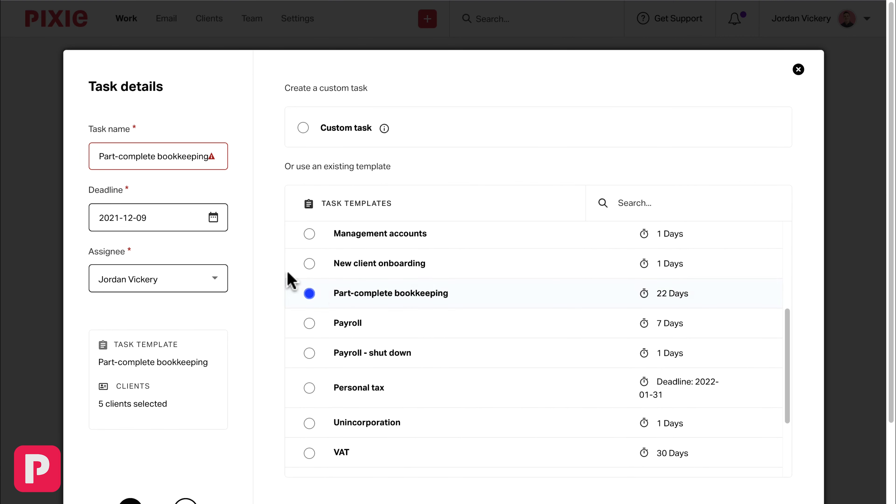
left_click(215, 218)
left_click(230, 460)
scroll(282, 480, "down", 3)
left_click(769, 428)
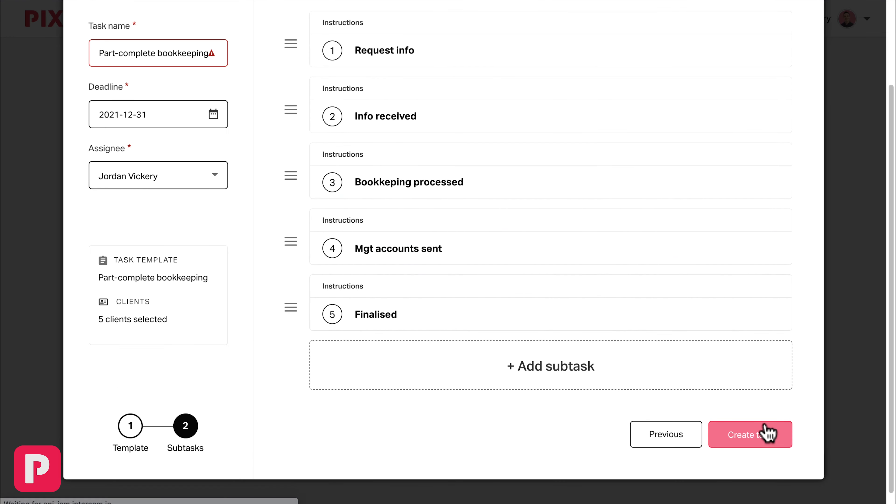
left_click(745, 442)
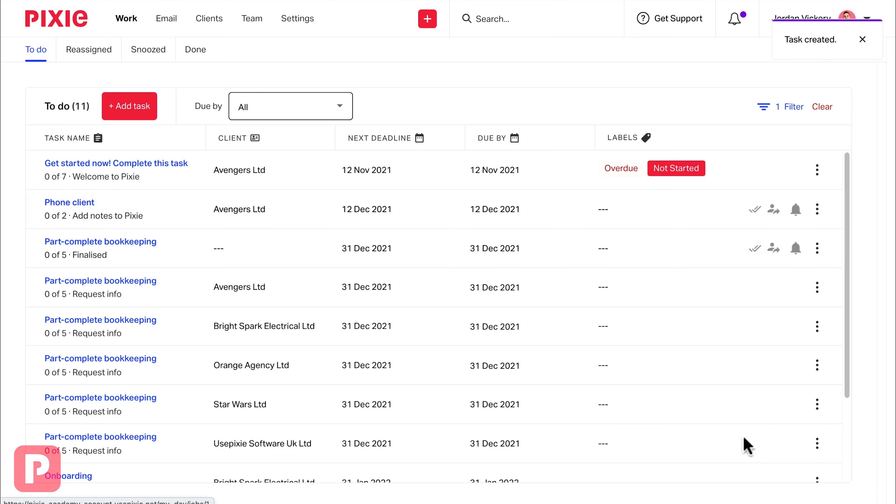
Add a new task named Part-complete YE accounts with a due date of 31 March 2022.
scroll(106, 293, "down", 3)
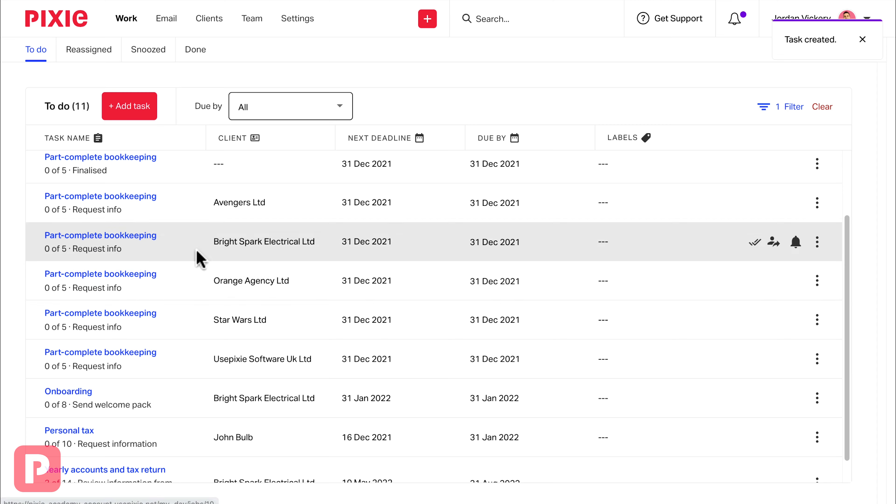
scroll(196, 256, "up", 3)
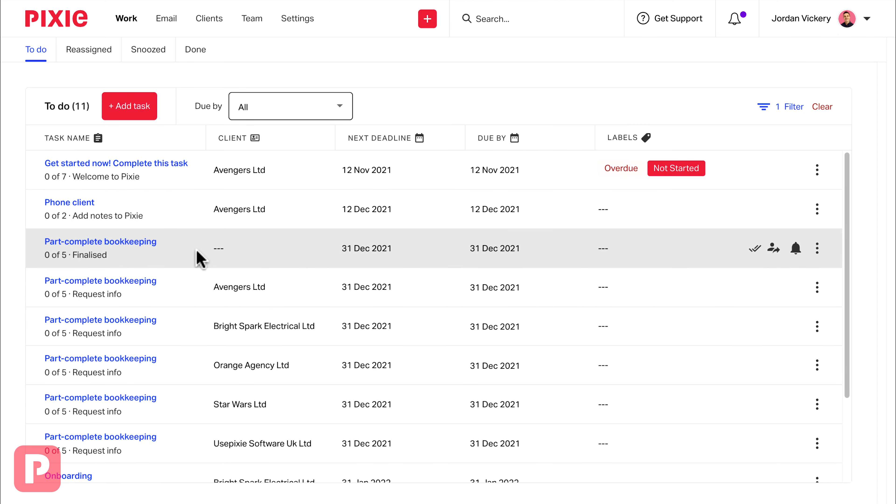
left_click(128, 113)
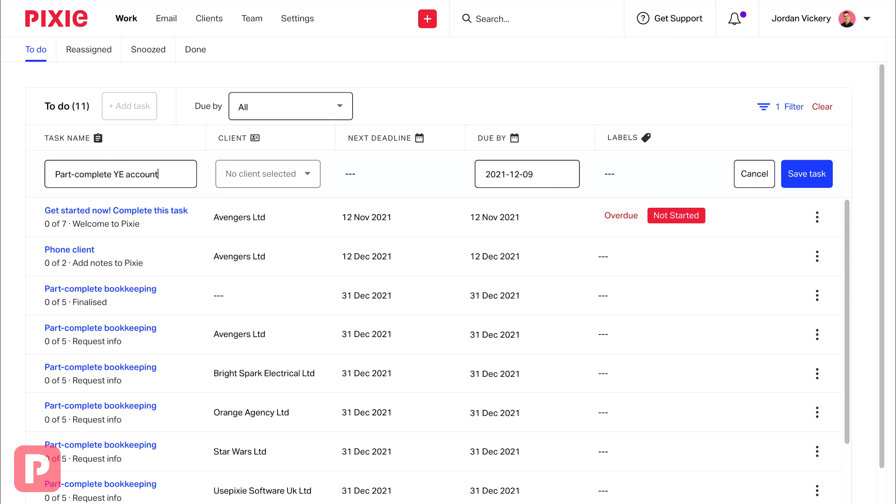
left_click(546, 174)
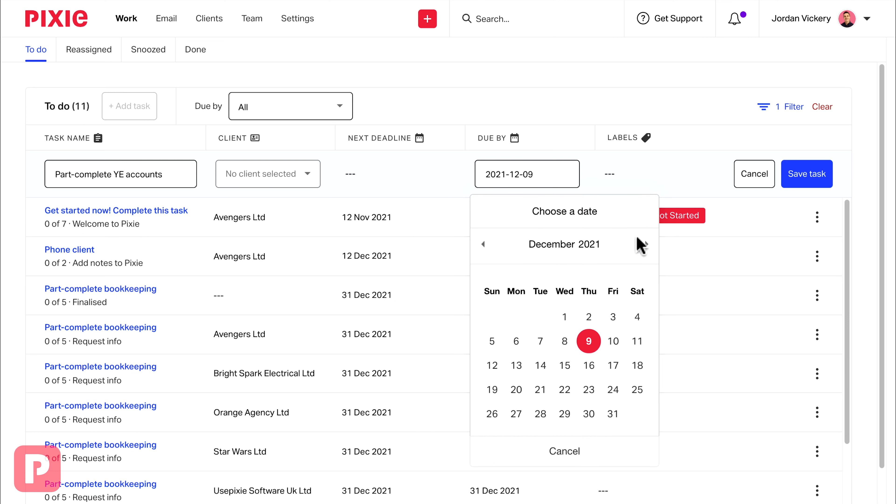
left_click(647, 244)
left_click(647, 244)
left_click(646, 244)
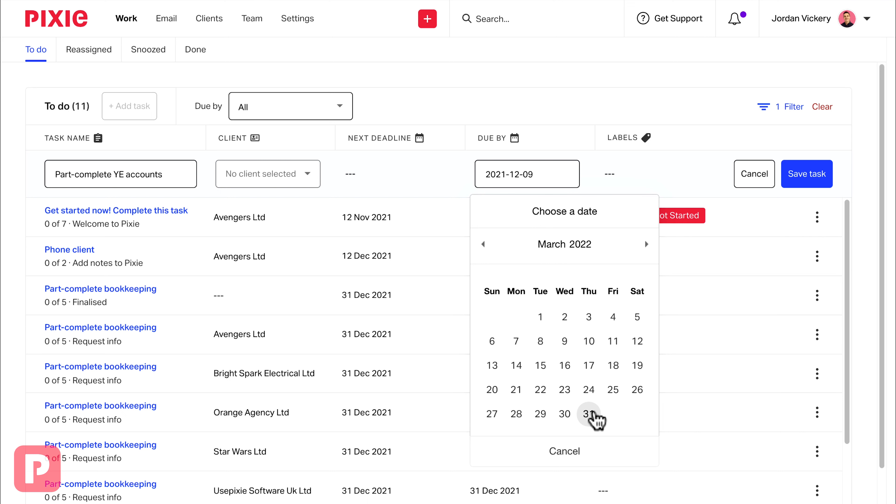
left_click(589, 413)
left_click(808, 173)
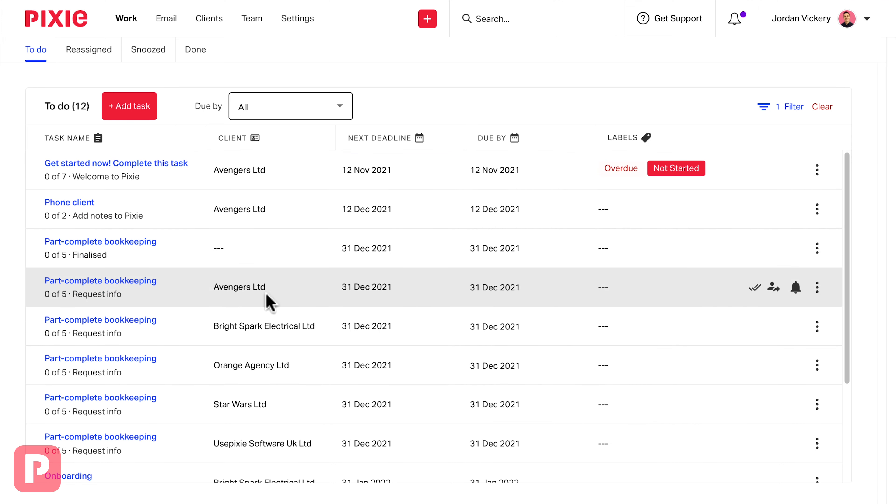
Open the Part-complete YE accounts task and add its first subtask, Info requested.
scroll(247, 300, "down", 5)
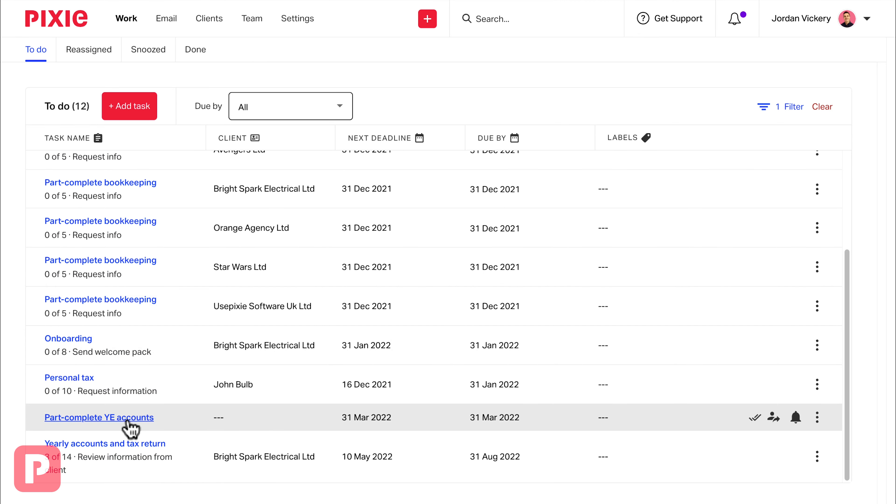
left_click(127, 420)
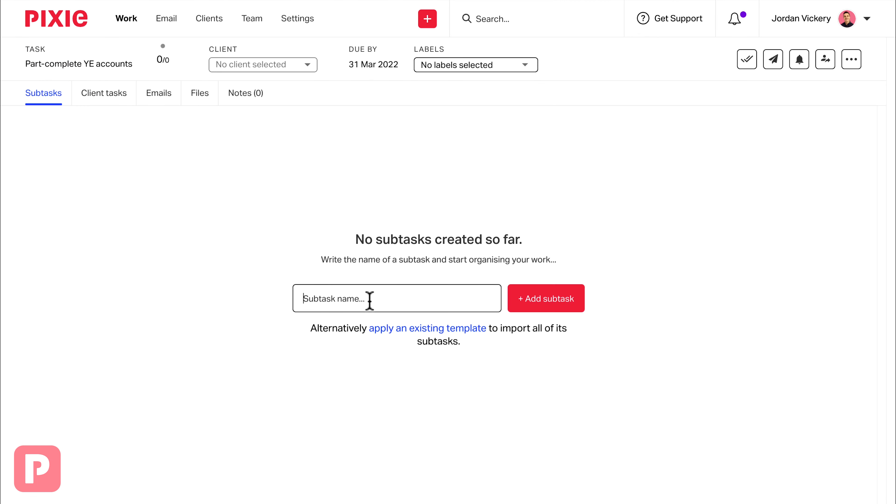
type("Info requested")
left_click(575, 307)
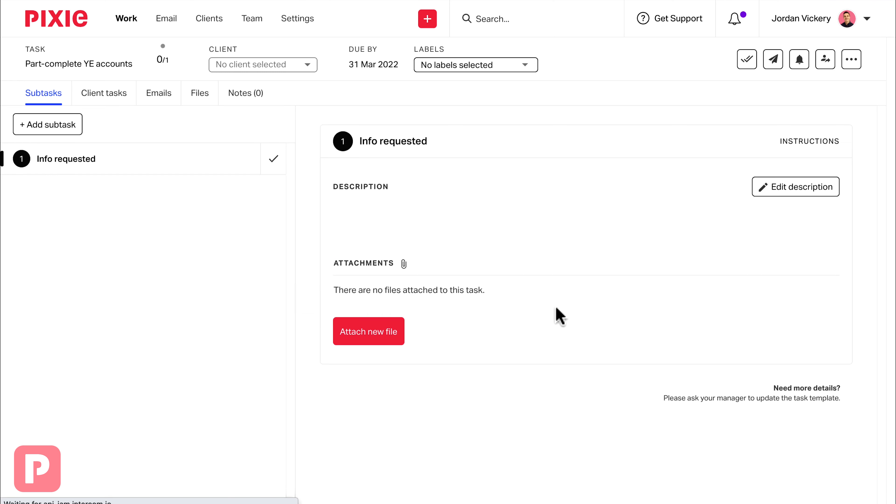
Add the subtasks Info received and Accounts prepared.
left_click(66, 123)
type("Ifn")
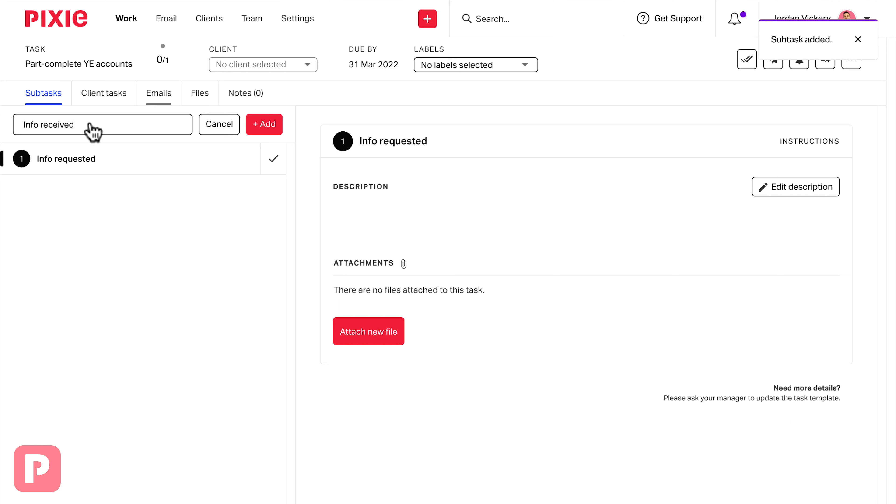
left_click(264, 124)
left_click(79, 124)
type("Accounts prepa")
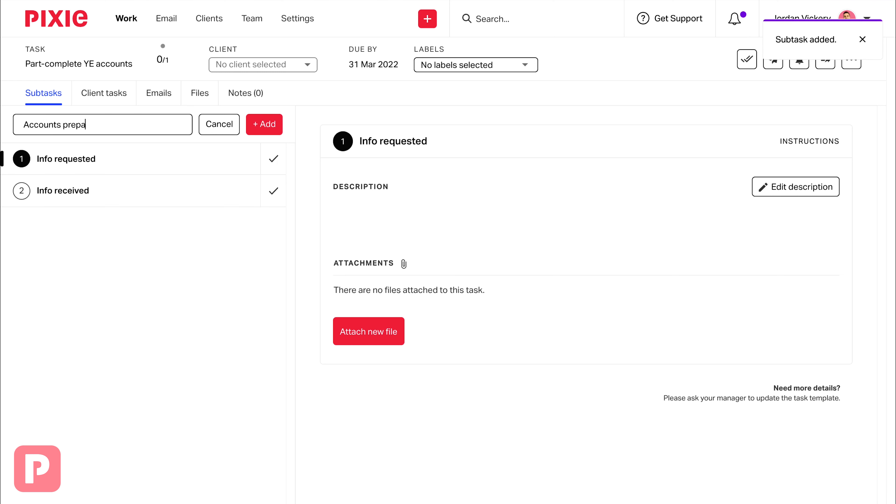
left_click(259, 131)
Add the subtasks Accounts completed and Accounts submitted.
left_click(55, 126)
type("A")
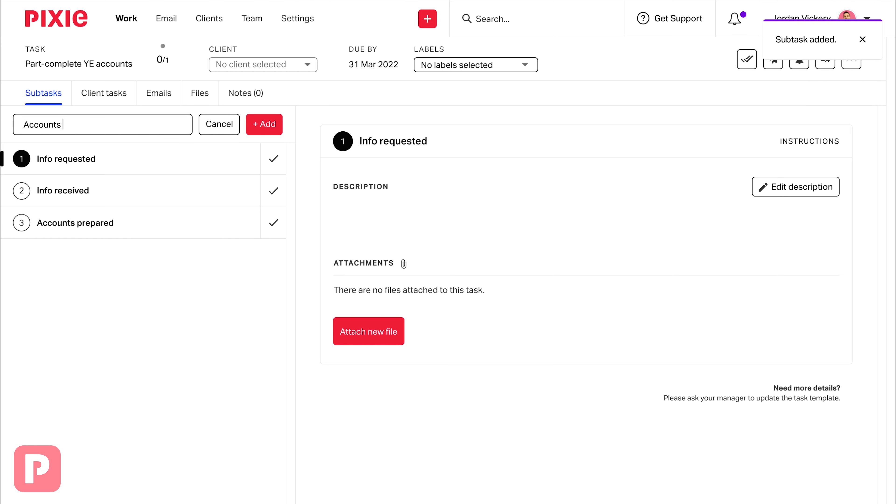
left_click(264, 128)
left_click(48, 122)
type("Acocu")
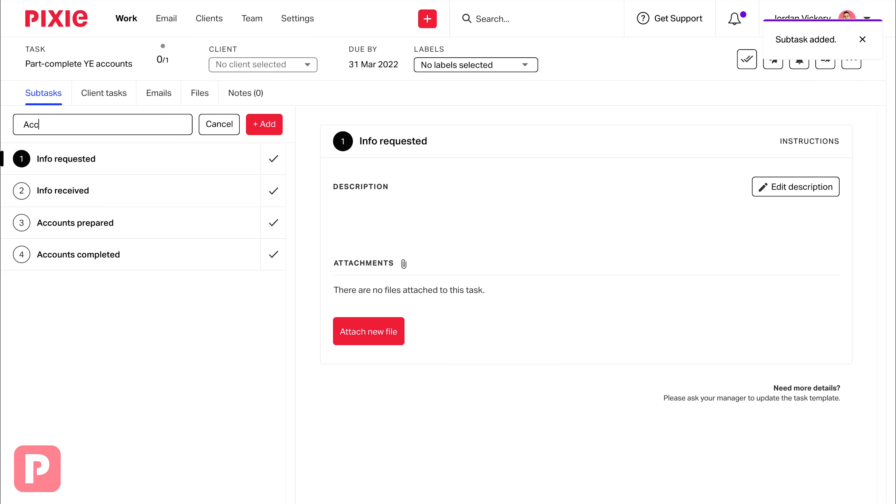
type("nts submitted")
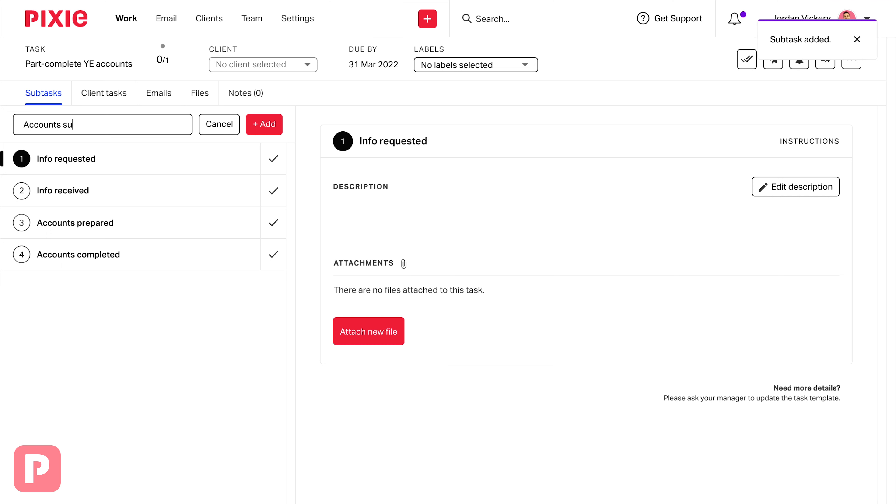
left_click(259, 130)
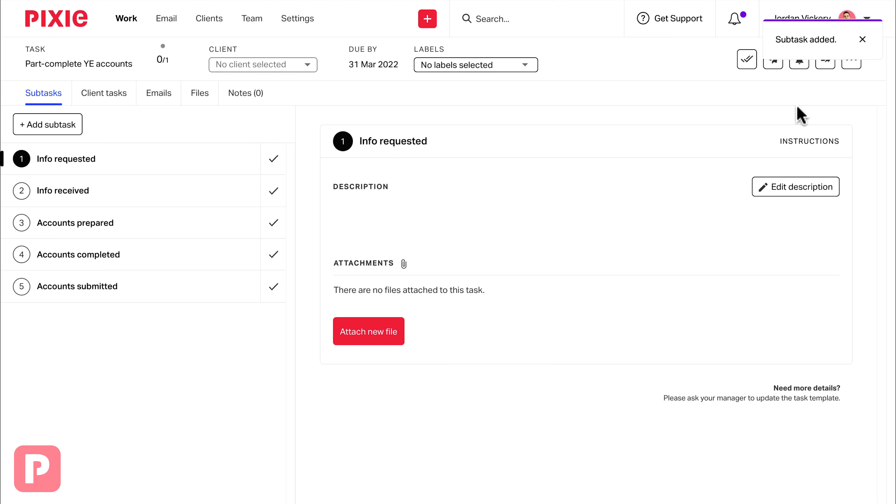
Save this task as a new template whose name begins Part complete acco.
left_click(850, 66)
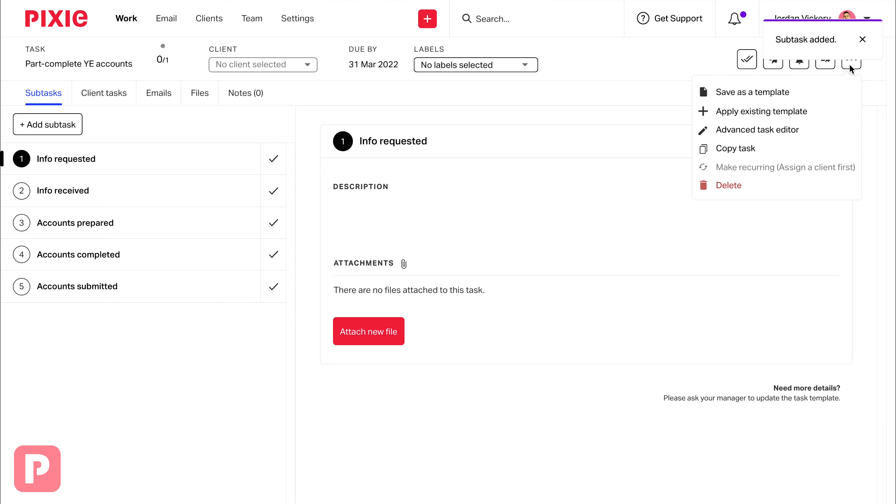
left_click(761, 102)
type("Part complete accounts")
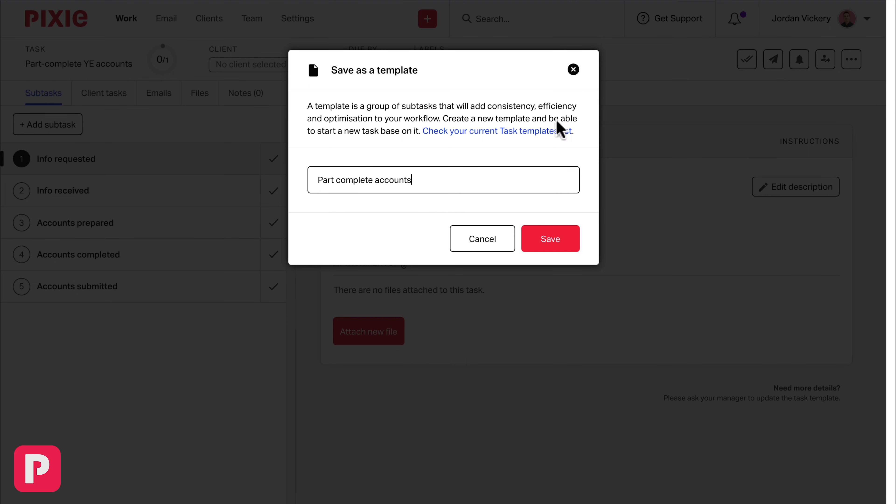
left_click(557, 242)
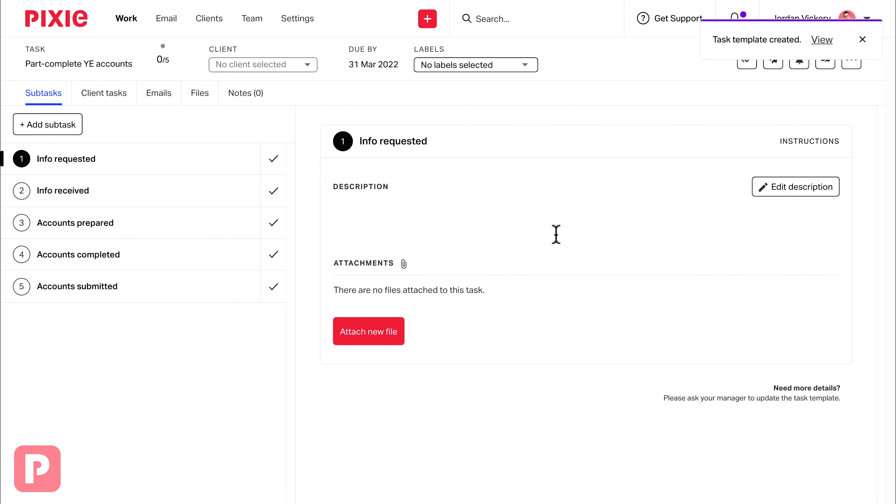
Filter the clients list with a condition that Client type is Limited company.
left_click(208, 22)
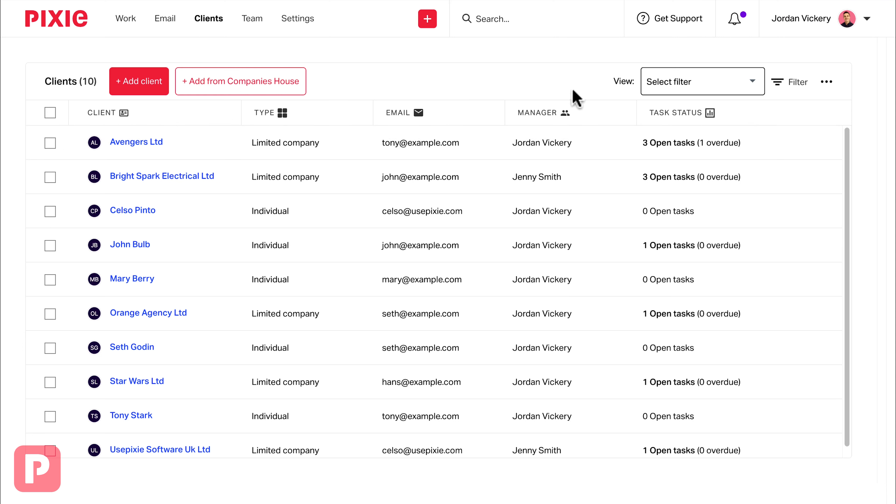
left_click(782, 90)
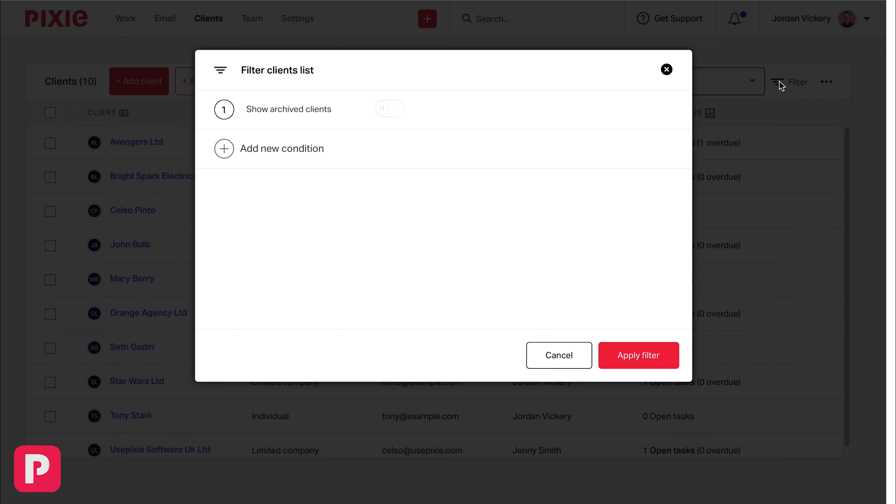
left_click(265, 149)
left_click(211, 174)
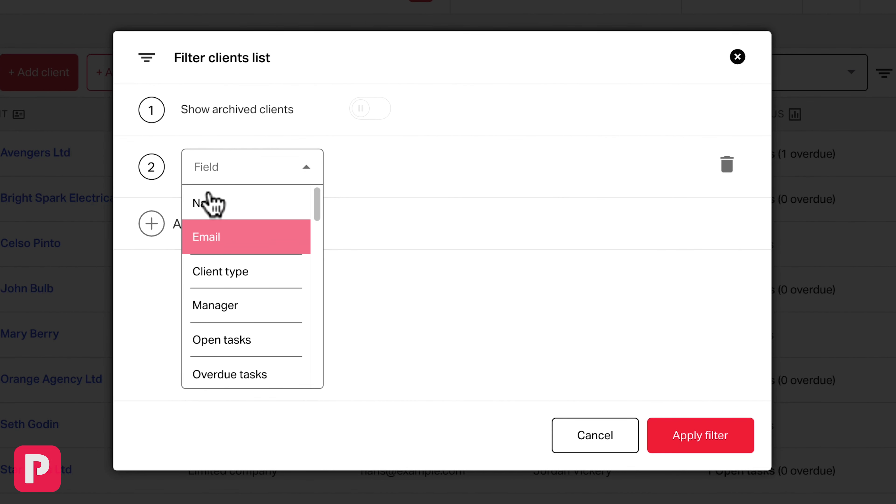
left_click(215, 266)
left_click(498, 171)
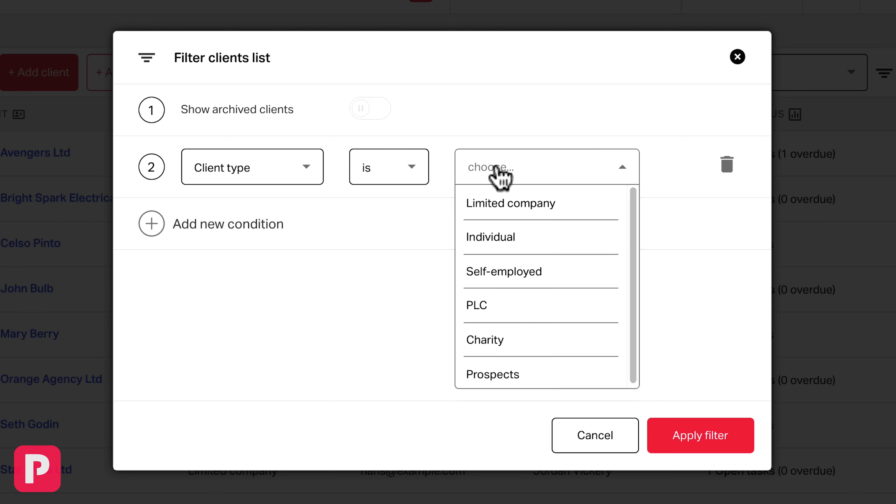
left_click(492, 211)
Add a second filter condition: Key dates - Year end date is before.
left_click(213, 226)
left_click(218, 229)
scroll(261, 369, "down", 5)
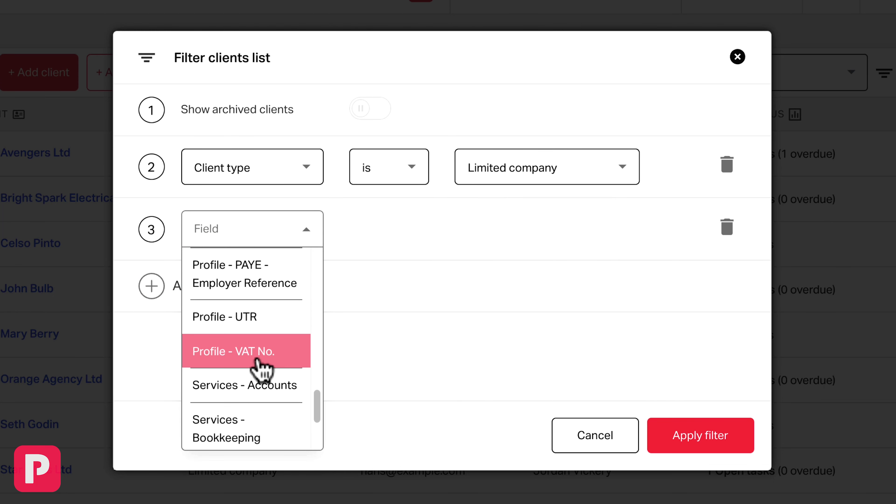
scroll(261, 369, "down", 2)
scroll(261, 369, "up", 2)
scroll(262, 369, "up", 10)
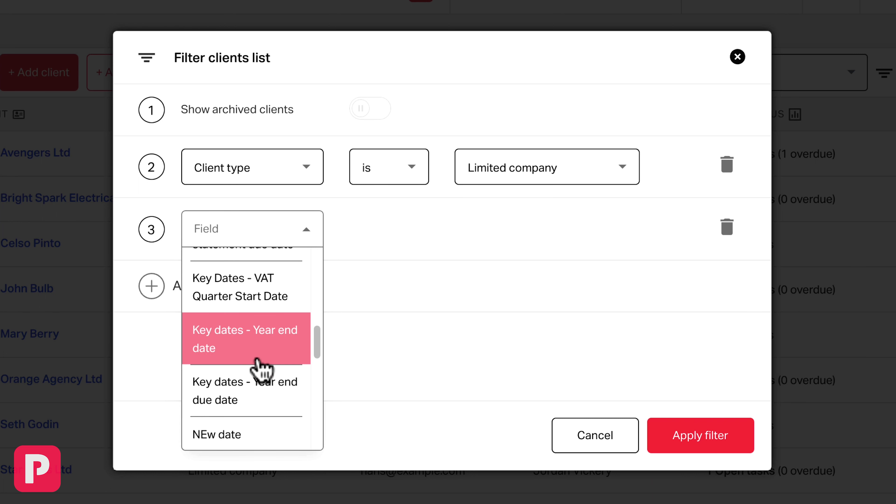
left_click(260, 354)
left_click(409, 231)
left_click(388, 334)
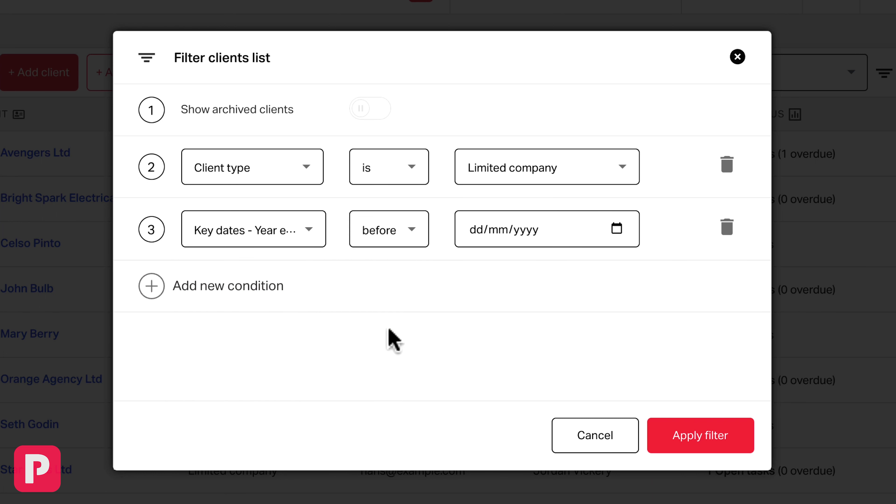
Set the year end date condition to 01/11/2021, remove the extra empty condition, and apply the filter.
left_click(617, 228)
left_click(586, 267)
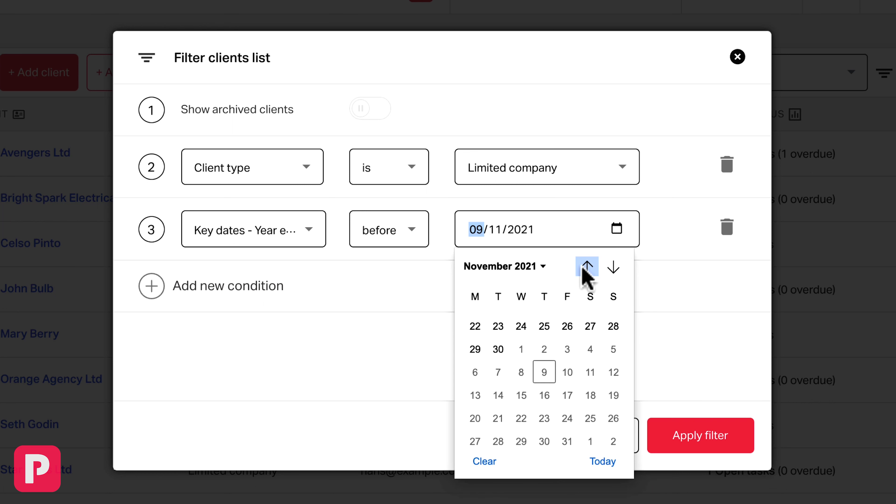
left_click(474, 320)
left_click(472, 305)
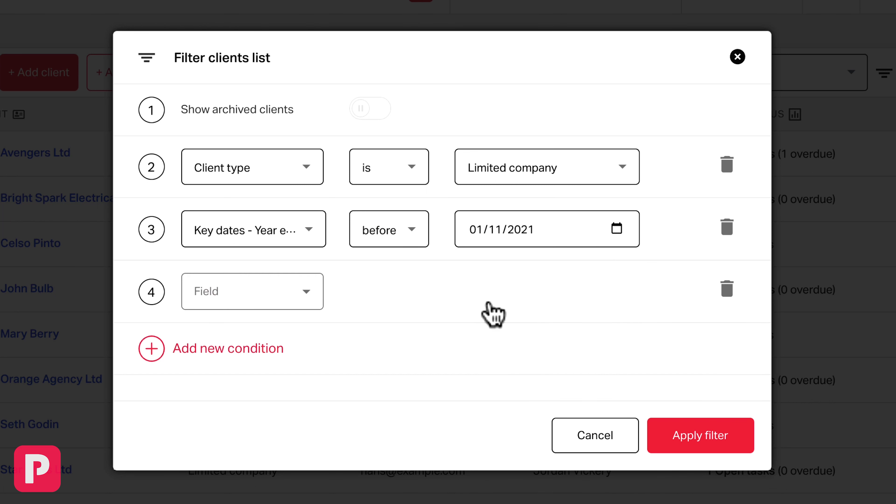
left_click(728, 289)
left_click(702, 435)
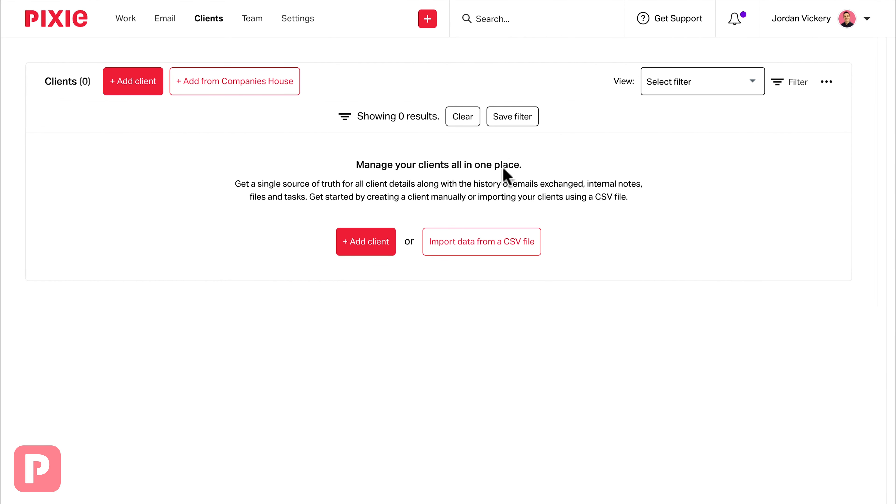
Clear the filter and select the clients Avengers Ltd, Bright Spark Electrical Ltd and Orange Agency Ltd.
left_click(463, 117)
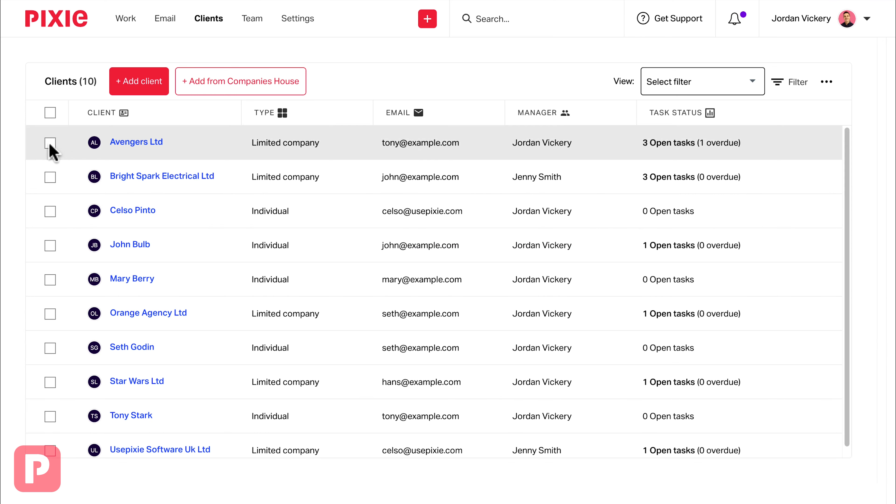
left_click(50, 143)
left_click(50, 177)
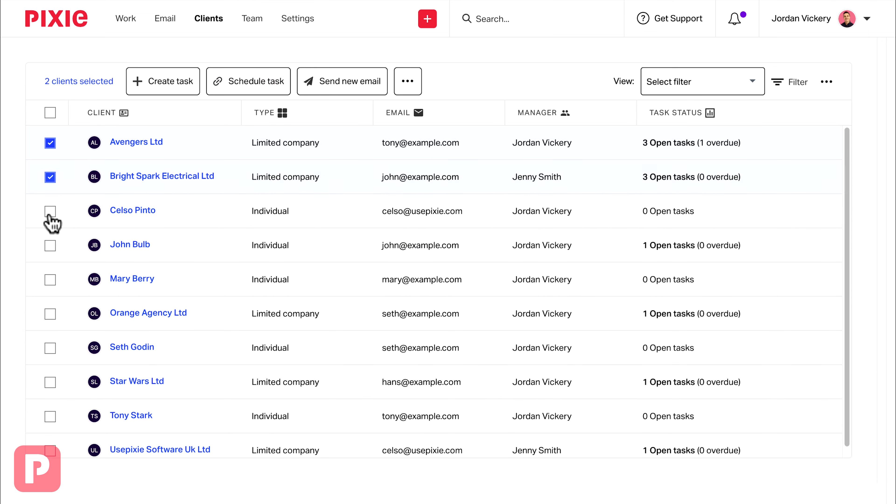
left_click(50, 314)
Create a task for the selected clients using the Part complete accounts template.
left_click(151, 85)
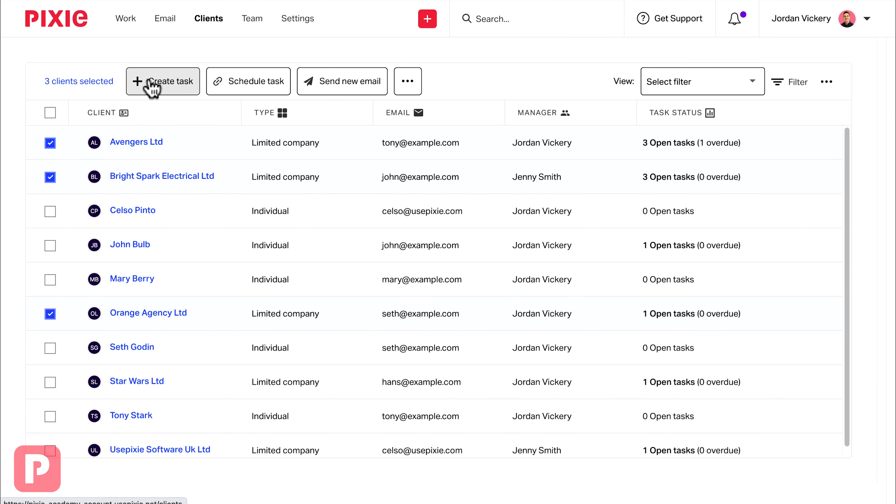
scroll(422, 292, "down", 5)
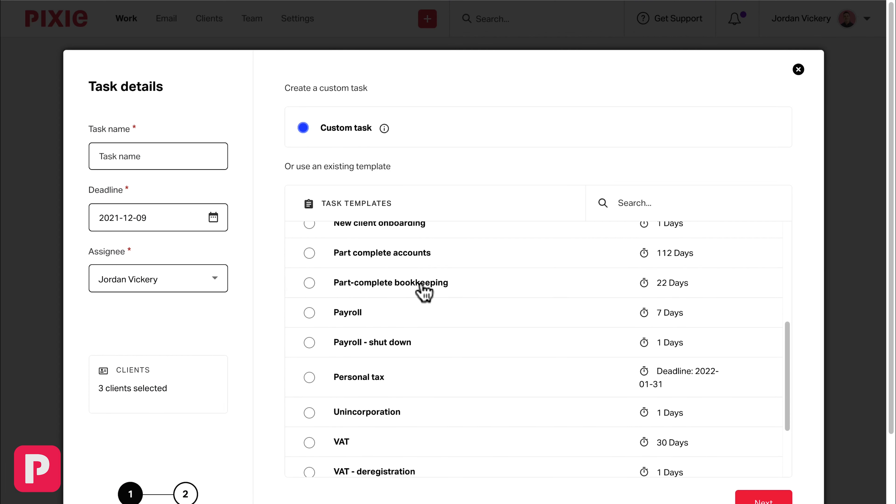
left_click(307, 255)
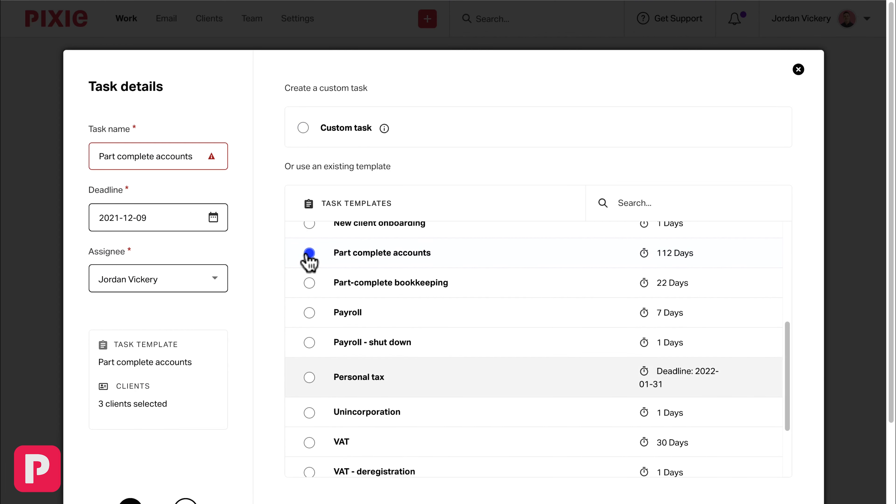
Set the task deadline to 2022-03-31.
left_click(214, 217)
left_click(260, 288)
left_click(260, 288)
left_click(259, 287)
left_click(202, 457)
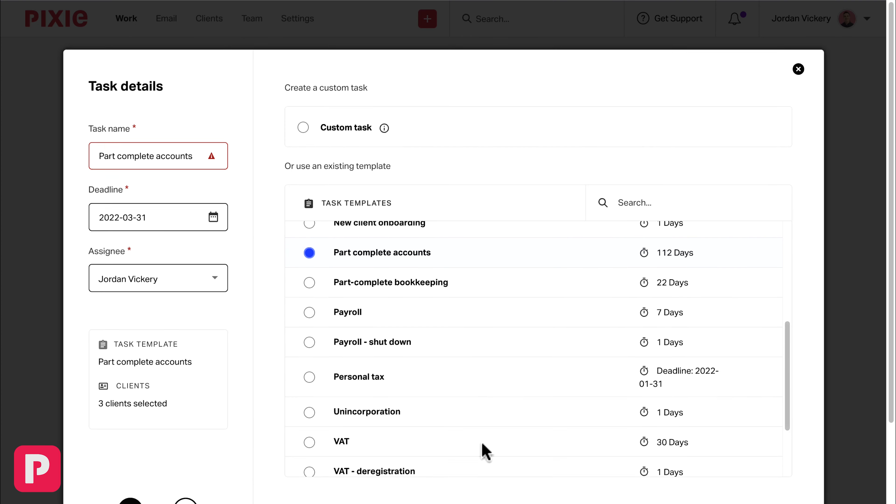
Finish creating the tasks and scroll the to-do list to review the new Part complete accounts tasks.
scroll(487, 449, "down", 3)
left_click(764, 429)
left_click(761, 434)
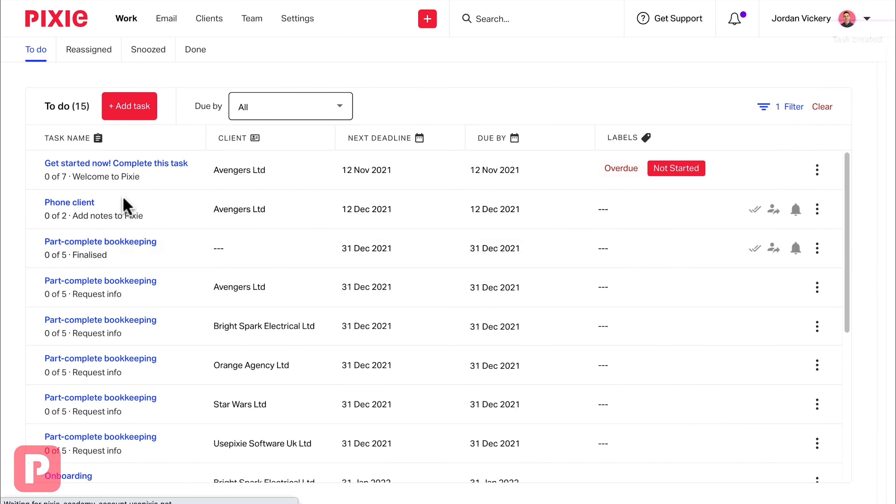
scroll(125, 205, "down", 3)
scroll(125, 204, "down", 4)
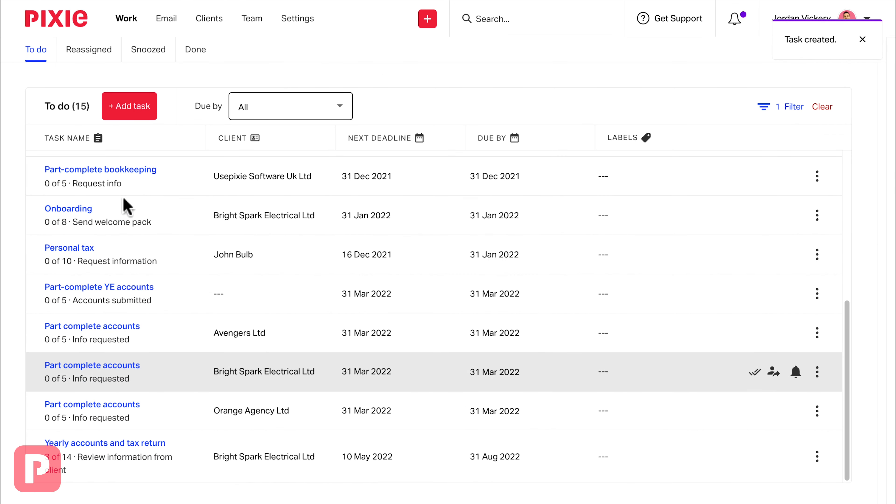